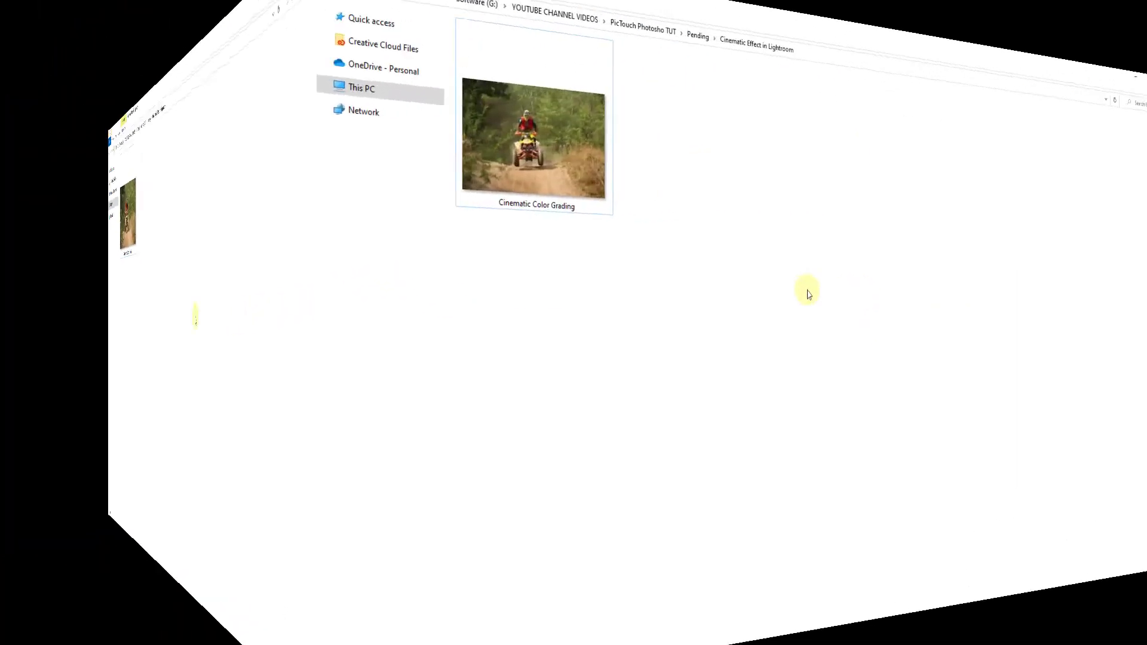
Import the photo Cinematic Color Grading.jpg from its folder into the Lightroom Classic catalog and open it in the Develop module.
{"action": "left_click", "coordinate": [233, 170]}
{"action": "left_click_drag", "start_coordinate": [232, 170], "coordinate": [550, 396]}
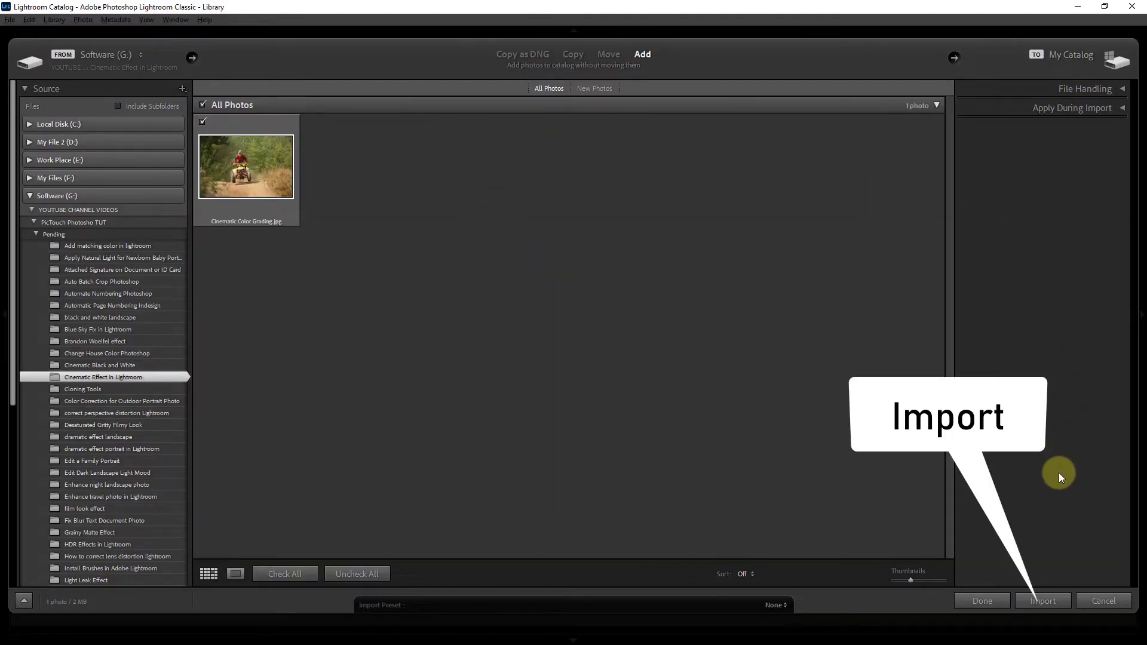
{"action": "left_click", "coordinate": [1041, 601]}
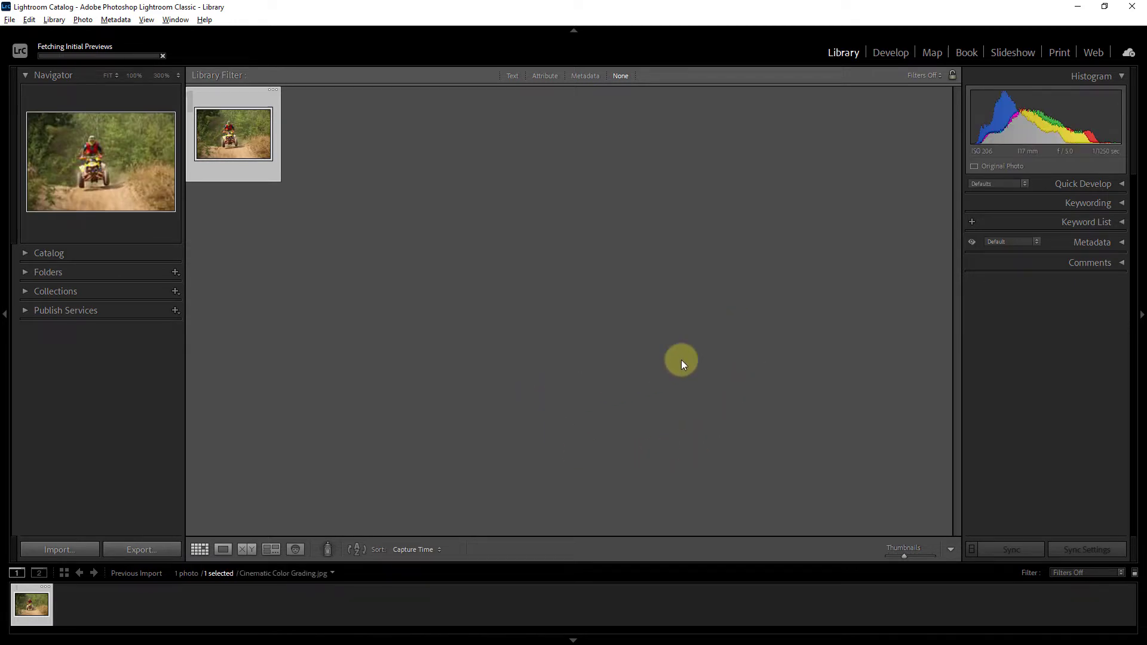
{"action": "left_click", "coordinate": [888, 55]}
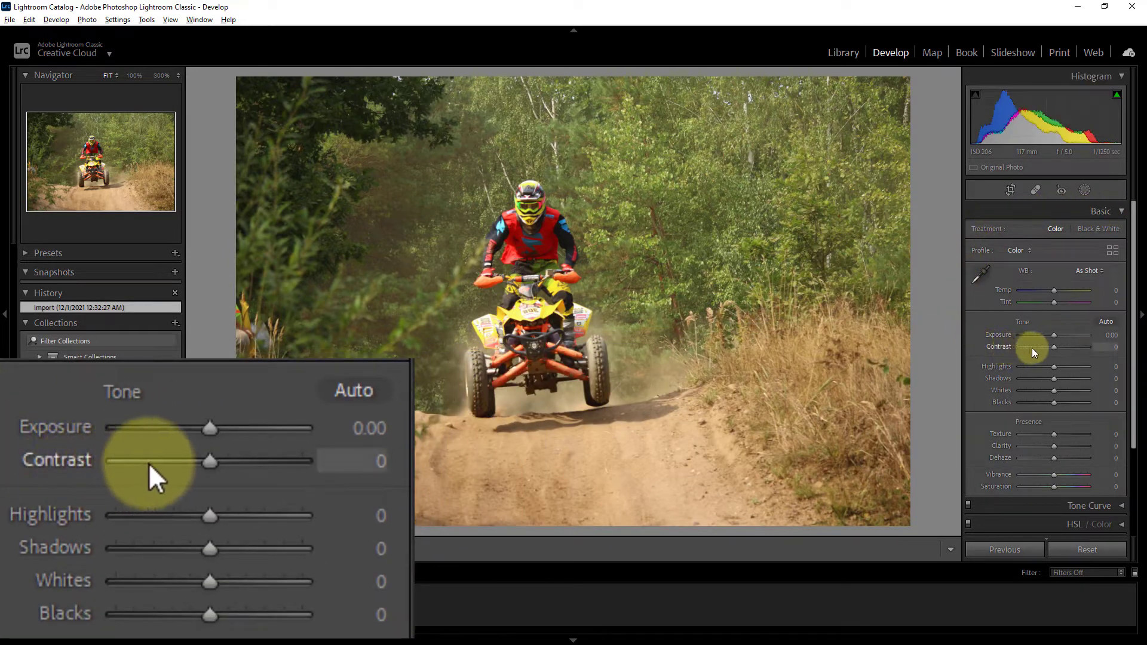
Adjust the photo's basic tone: Contrast −21, Highlights −44, Shadows +35, Whites +18 and Blacks +35.
{"action": "left_click", "coordinate": [1055, 348]}
{"action": "left_click_drag", "start_coordinate": [1055, 348], "coordinate": [1049, 349]}
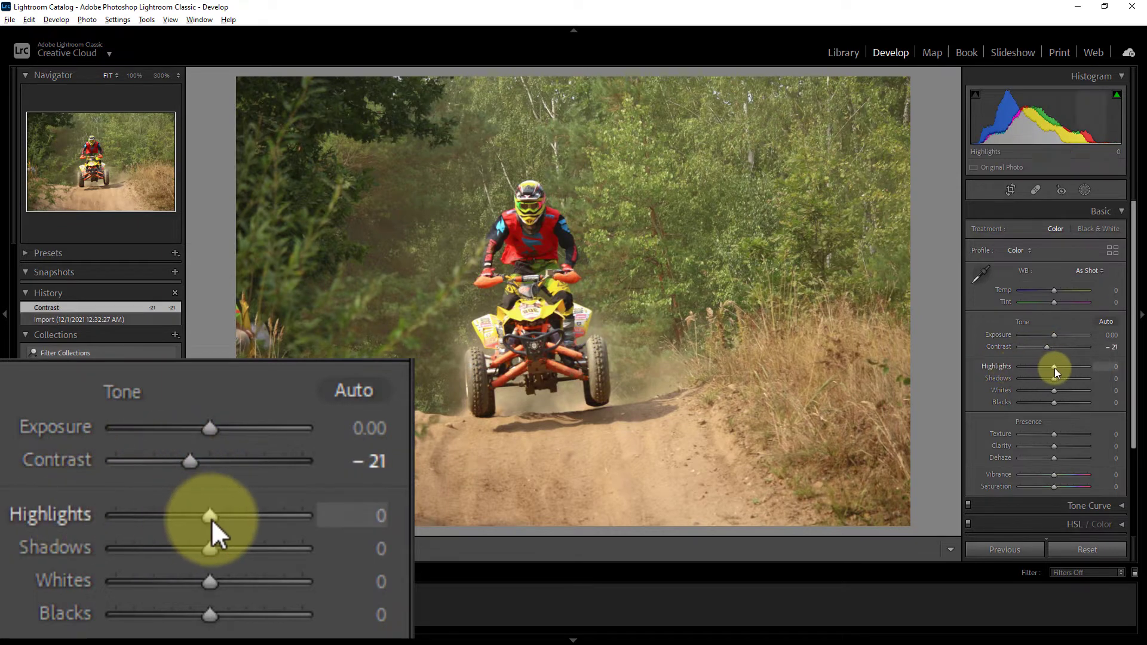
{"action": "left_click_drag", "start_coordinate": [1053, 368], "coordinate": [1040, 369]}
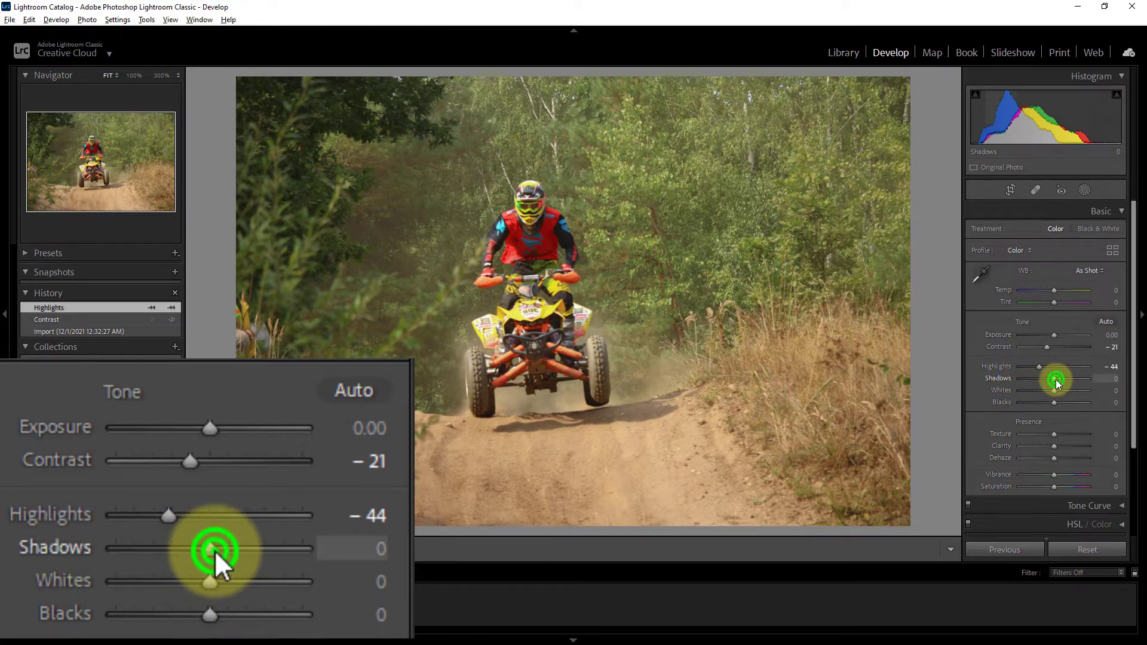
{"action": "left_click_drag", "start_coordinate": [1056, 383], "coordinate": [1069, 382]}
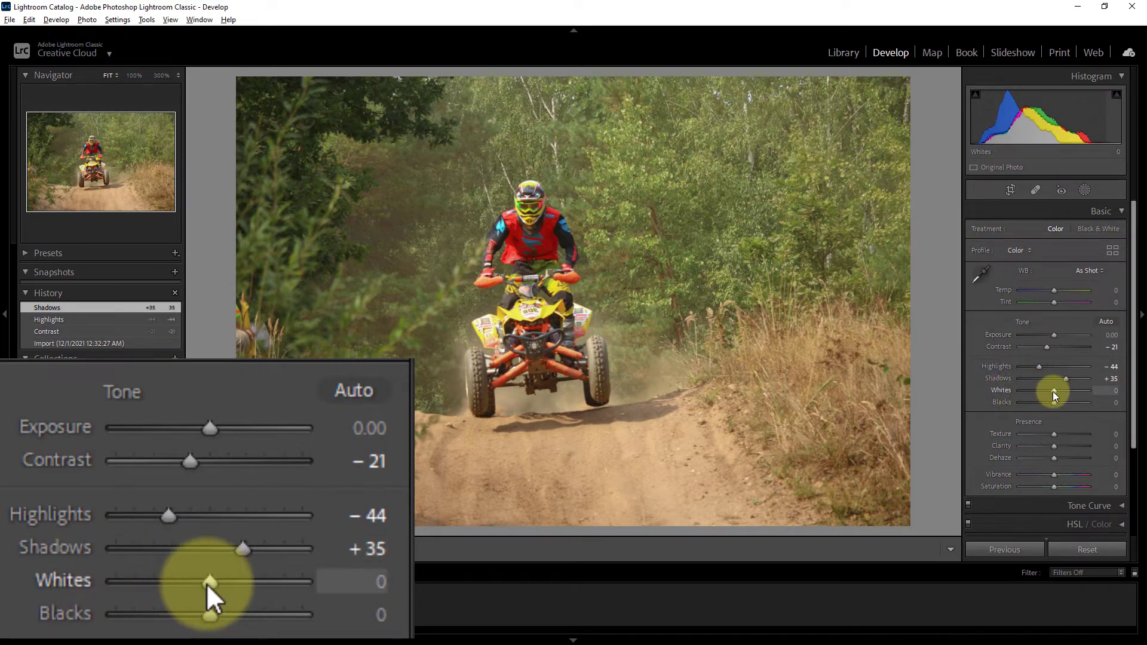
{"action": "mouse_move", "coordinate": [1053, 392]}
{"action": "left_mouse_down"}
{"action": "mouse_move", "coordinate": [1072, 393]}
{"action": "mouse_move", "coordinate": [1059, 393]}
{"action": "left_mouse_up"}
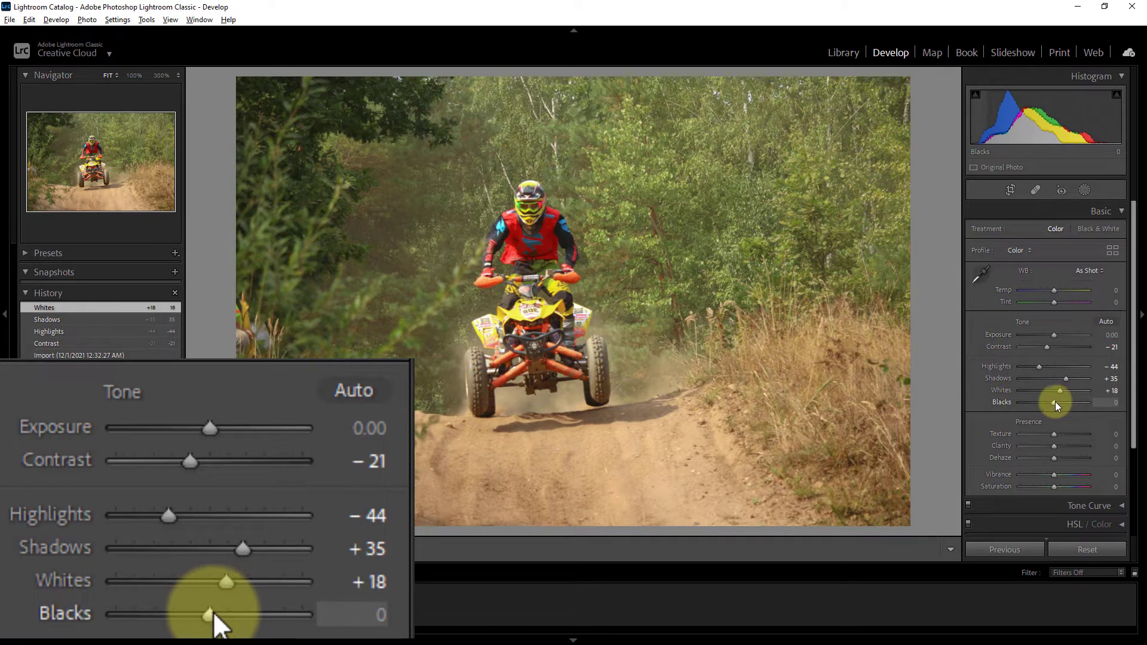
{"action": "left_click_drag", "start_coordinate": [1053, 404], "coordinate": [1065, 401]}
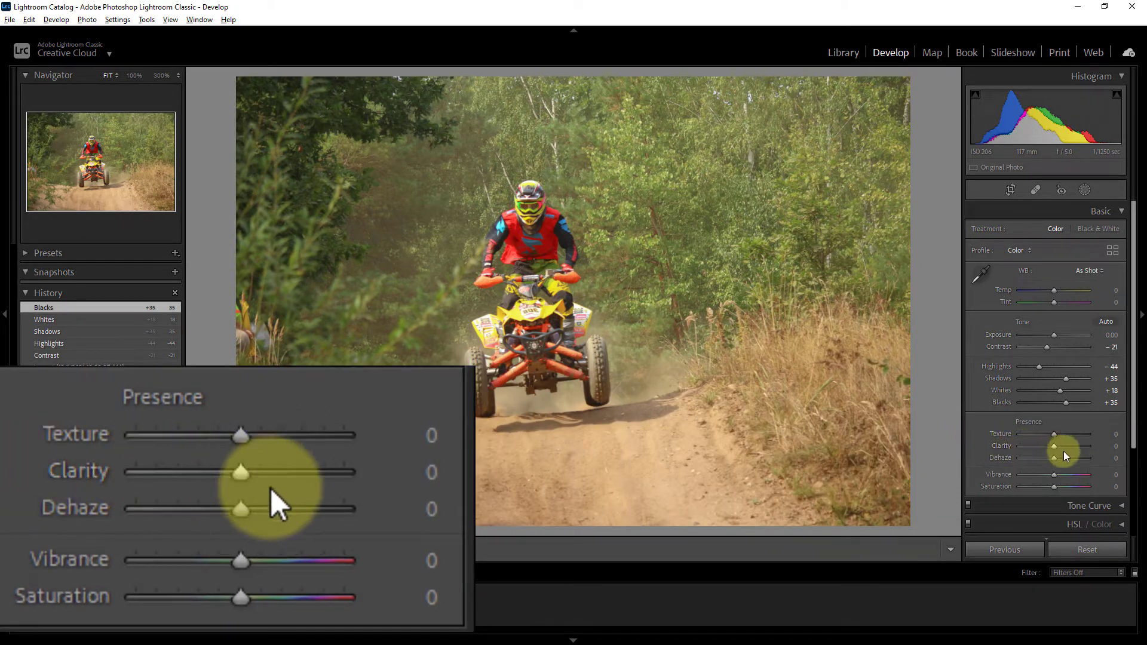
Adjust the photo's presence: Clarity +72, Vibrance −11 and Saturation −25.
{"action": "left_click_drag", "start_coordinate": [1055, 447], "coordinate": [1079, 446]}
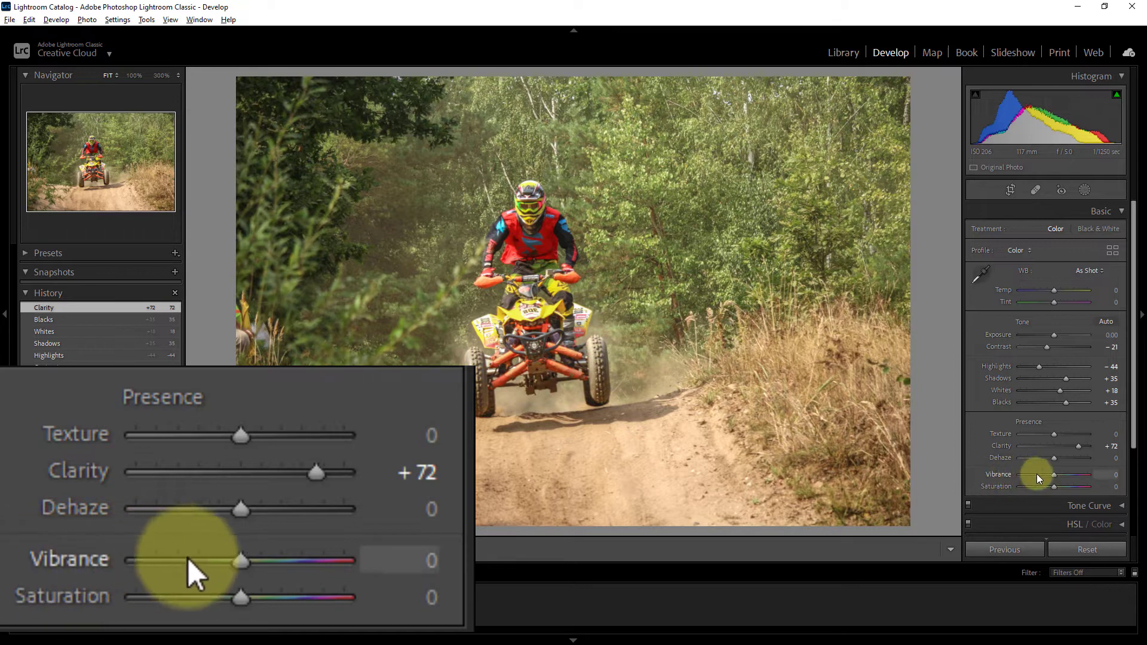
{"action": "left_click", "coordinate": [1054, 477]}
{"action": "left_click_drag", "start_coordinate": [1054, 477], "coordinate": [1051, 475]}
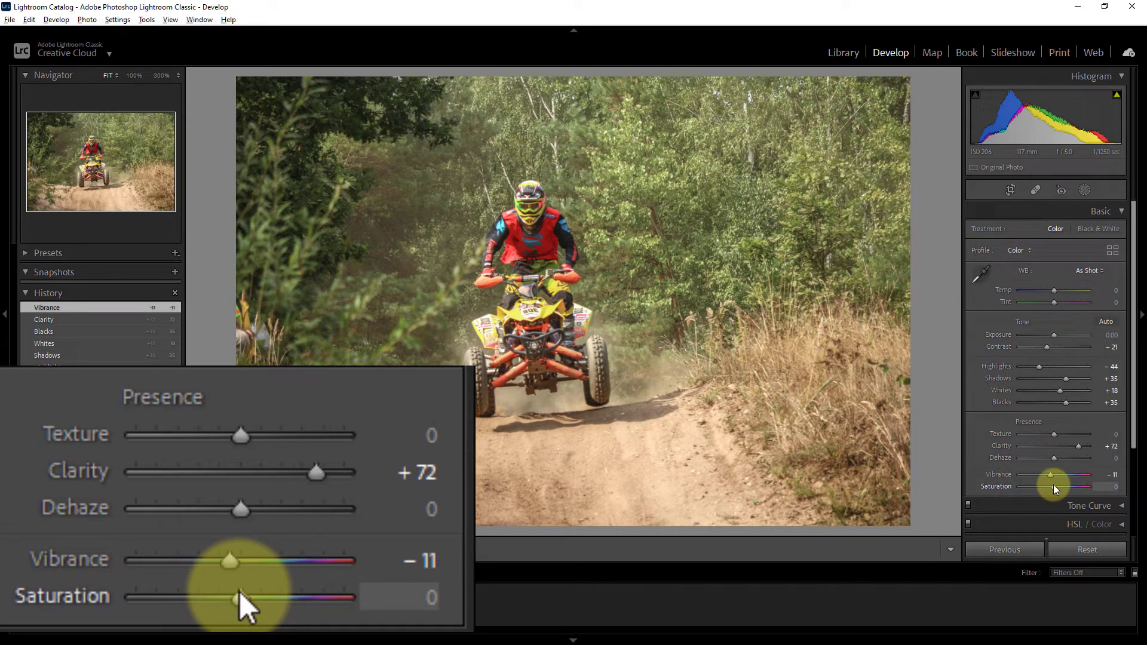
{"action": "left_click_drag", "start_coordinate": [1054, 488], "coordinate": [1045, 487]}
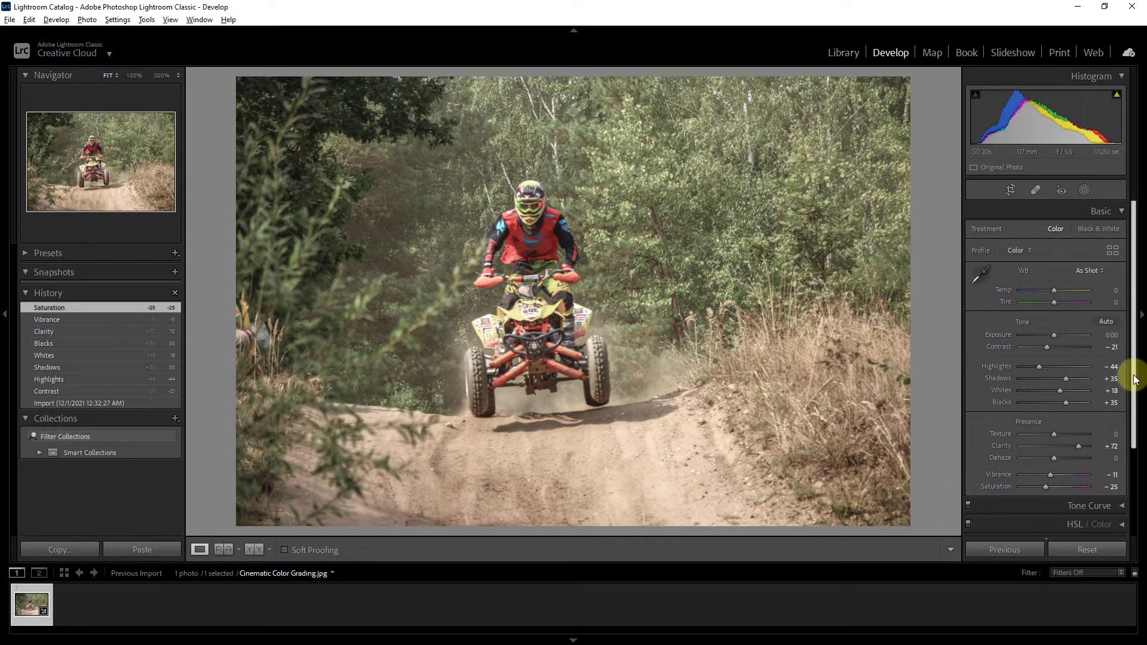
Shape the tone curve by region with Highlights +14, Lights +9, Darks −9 and Shadows −16.
{"action": "left_click_drag", "start_coordinate": [1134, 376], "coordinate": [1135, 506]}
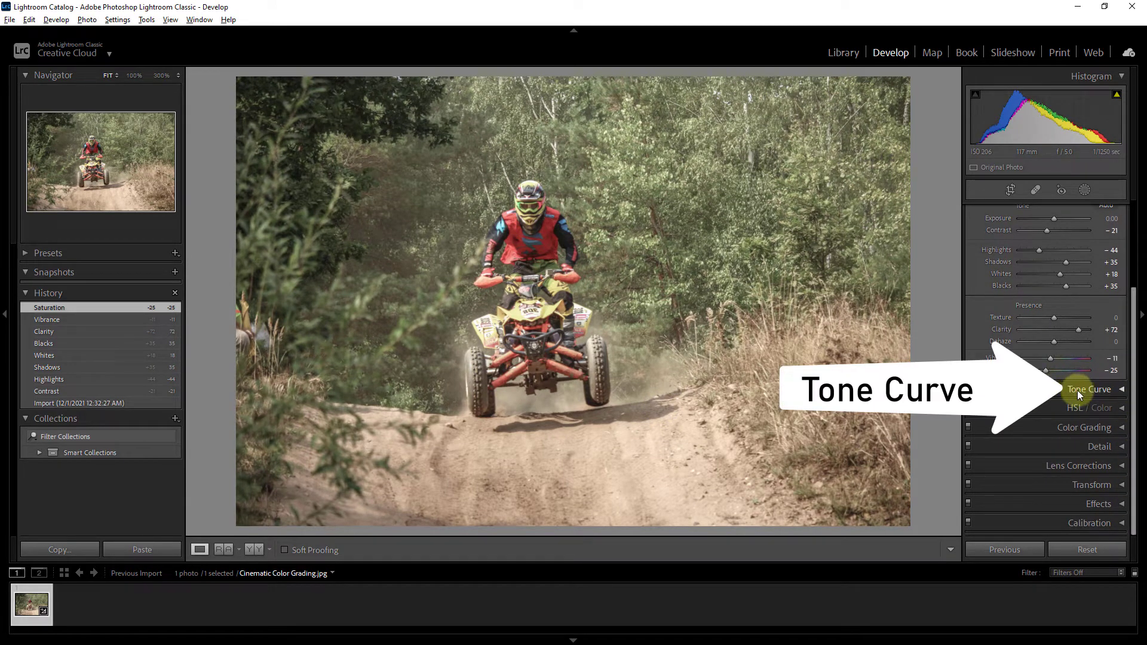
{"action": "left_click", "coordinate": [1102, 390]}
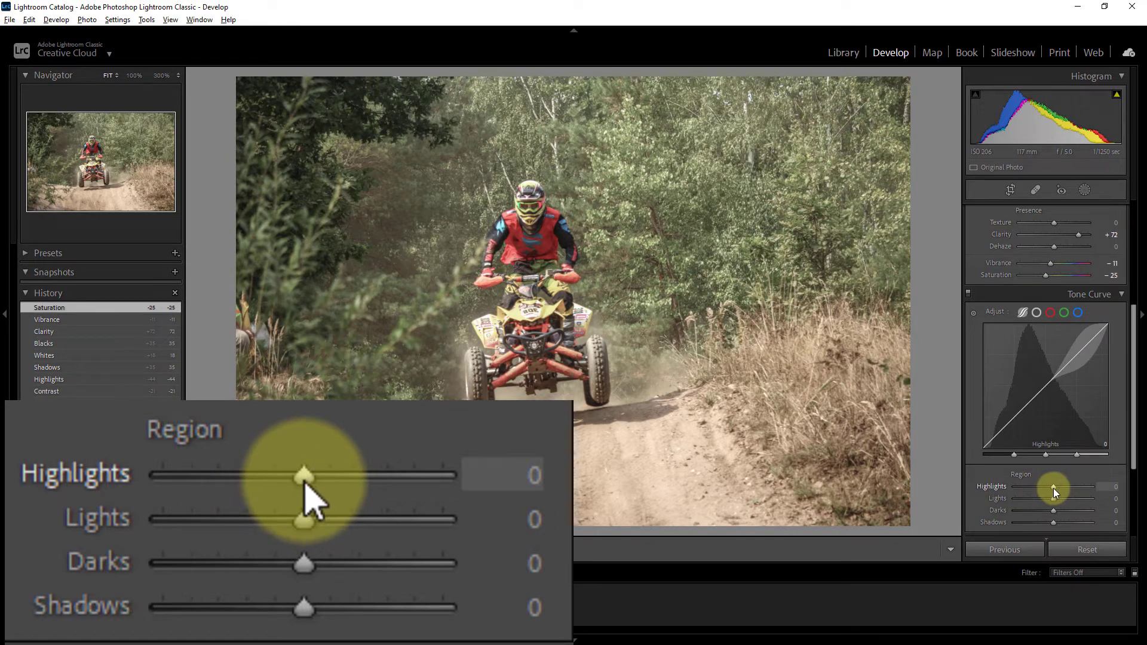
{"action": "left_click_drag", "start_coordinate": [1054, 489], "coordinate": [1059, 485]}
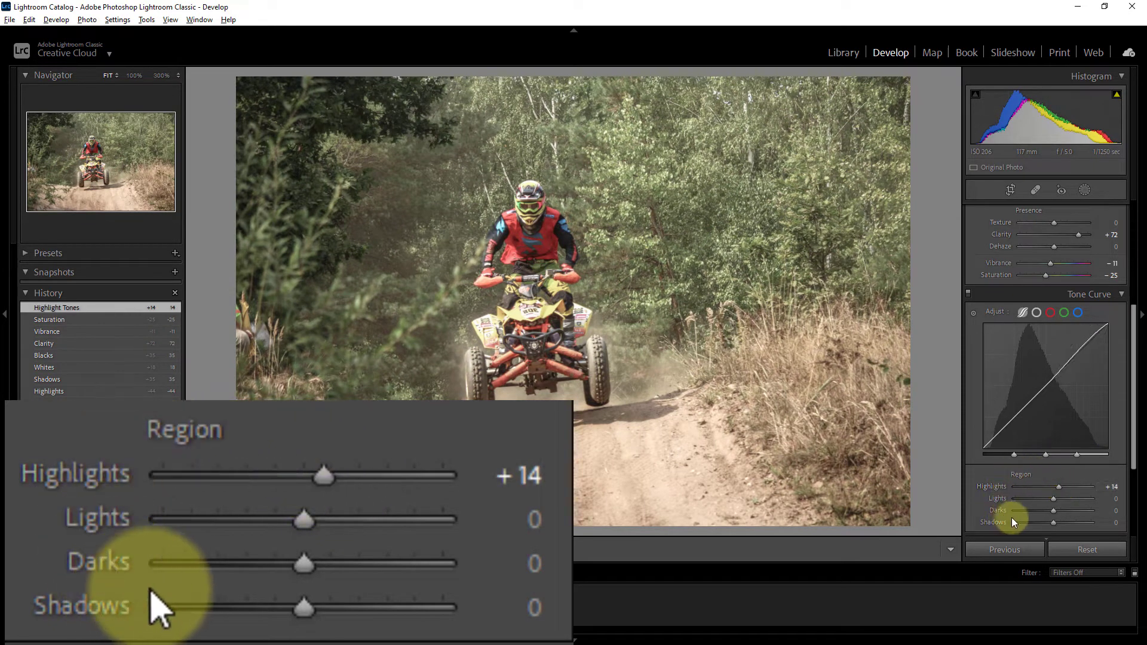
{"action": "left_click", "coordinate": [1055, 499]}
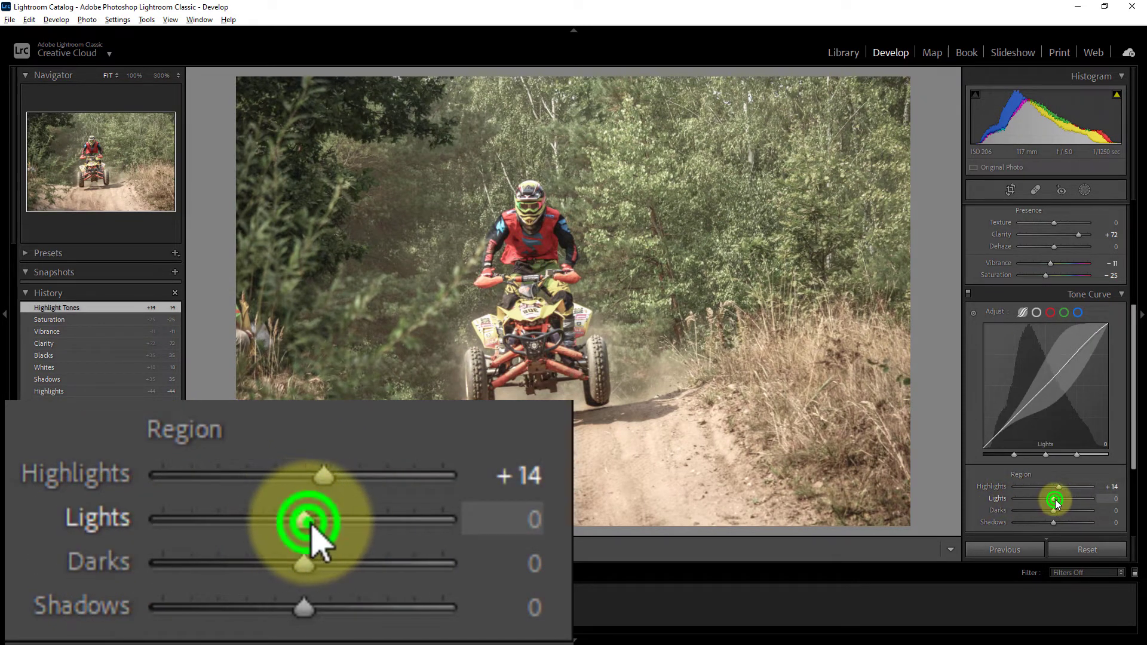
{"action": "left_click_drag", "start_coordinate": [1055, 500], "coordinate": [1059, 497]}
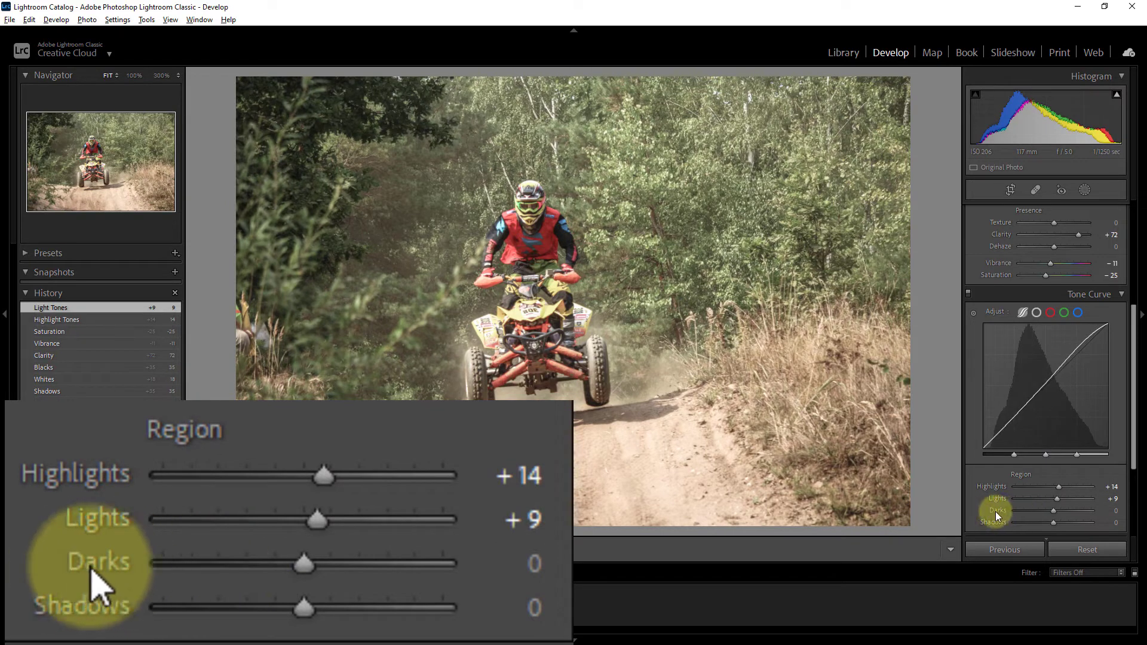
{"action": "left_click", "coordinate": [1053, 512]}
{"action": "left_click_drag", "start_coordinate": [1053, 512], "coordinate": [1049, 510]}
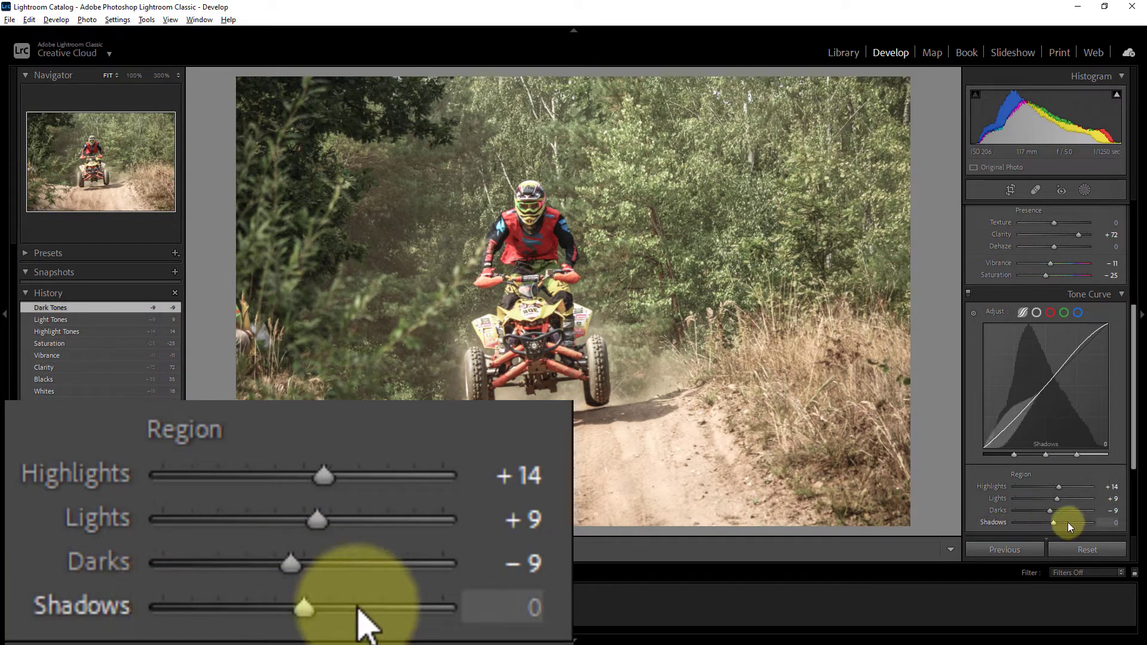
{"action": "left_click", "coordinate": [1051, 522]}
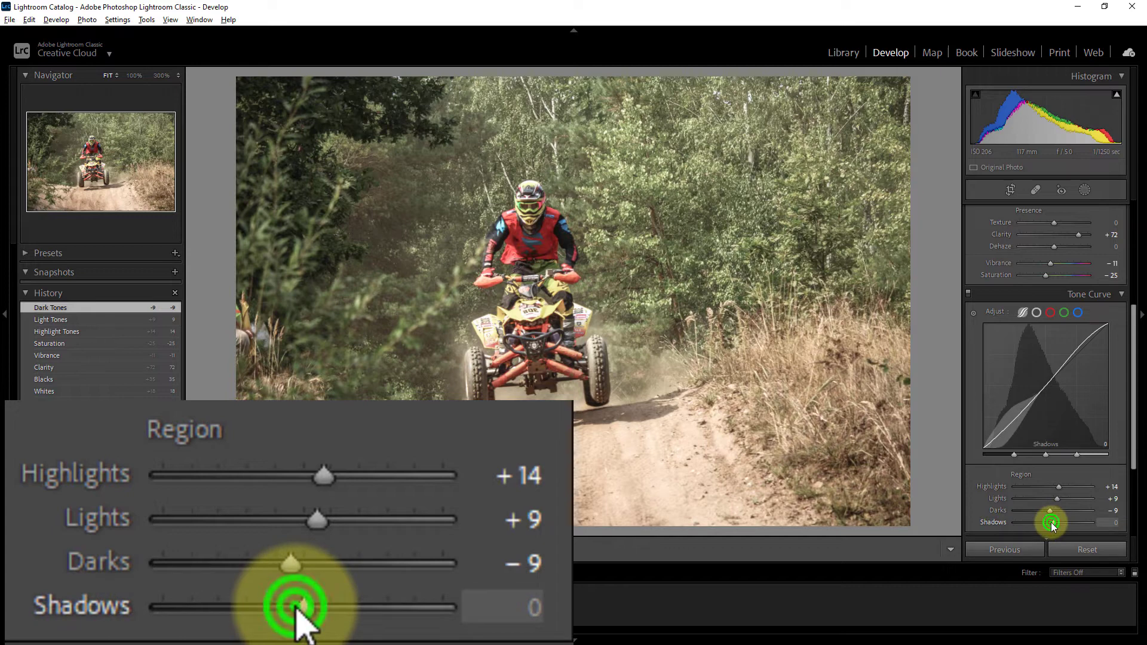
{"action": "left_click_drag", "start_coordinate": [1051, 522], "coordinate": [1045, 522]}
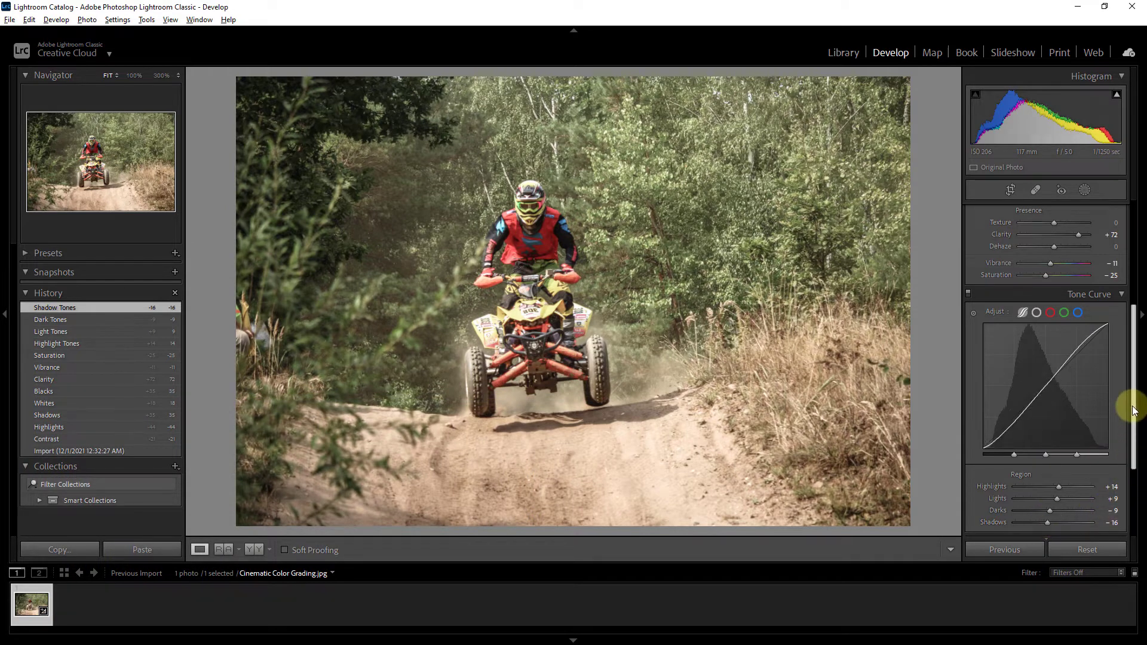
Apply a global color grade to the photo with Hue 260 and Saturation 30.
{"action": "left_click_drag", "start_coordinate": [1135, 412], "coordinate": [1138, 509]}
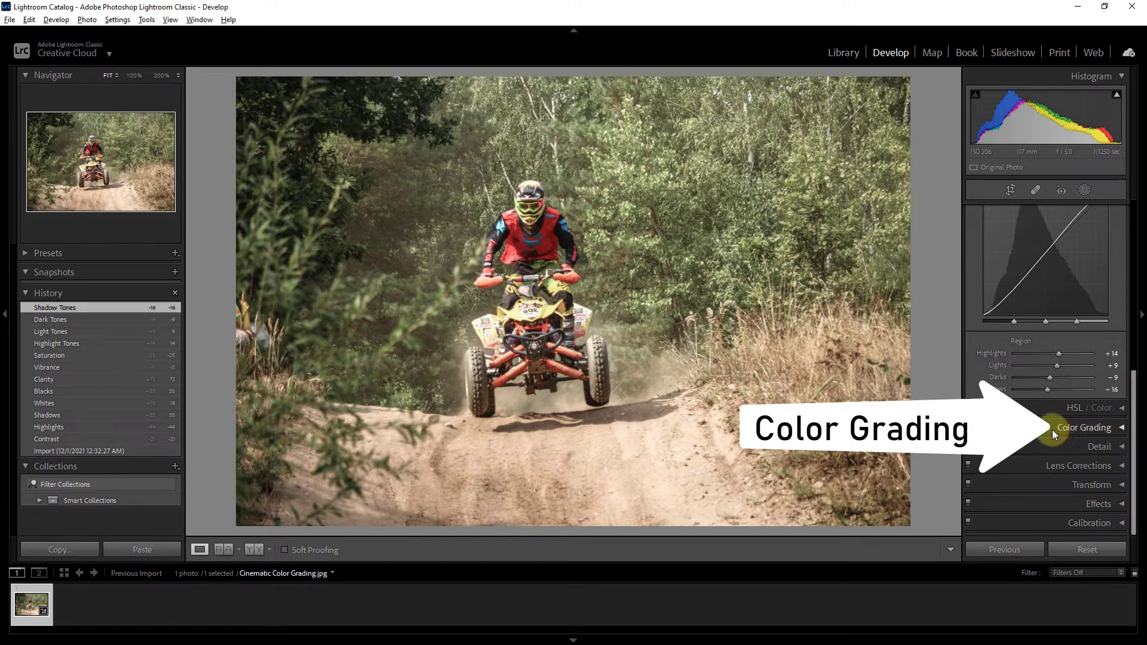
{"action": "left_click", "coordinate": [1091, 428]}
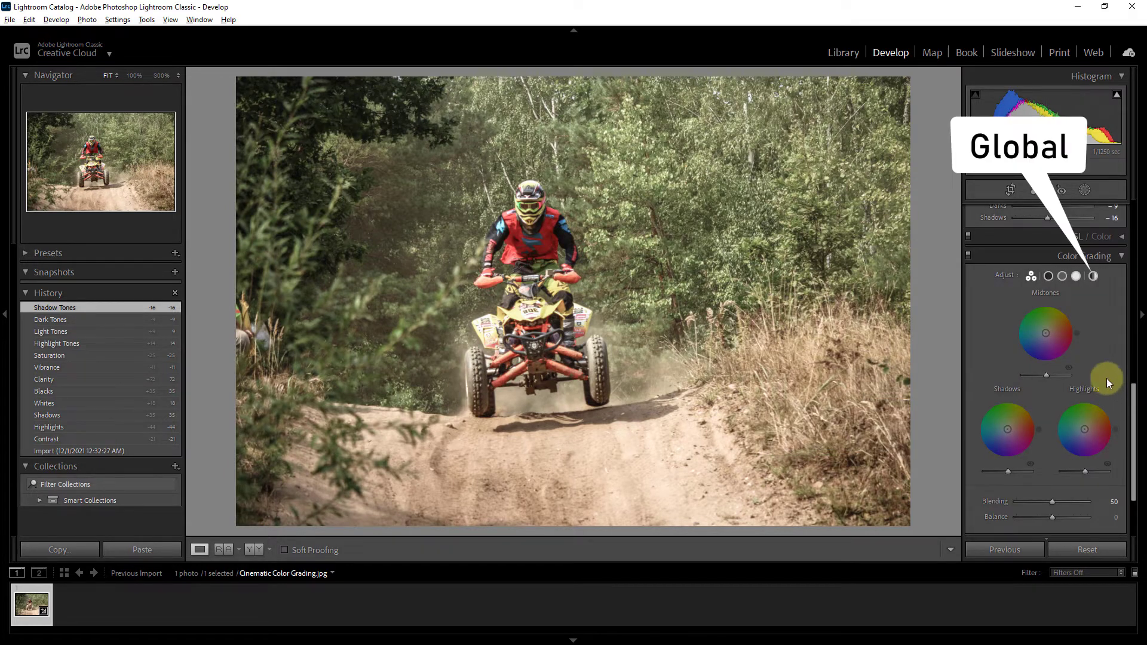
{"action": "left_click", "coordinate": [1094, 276]}
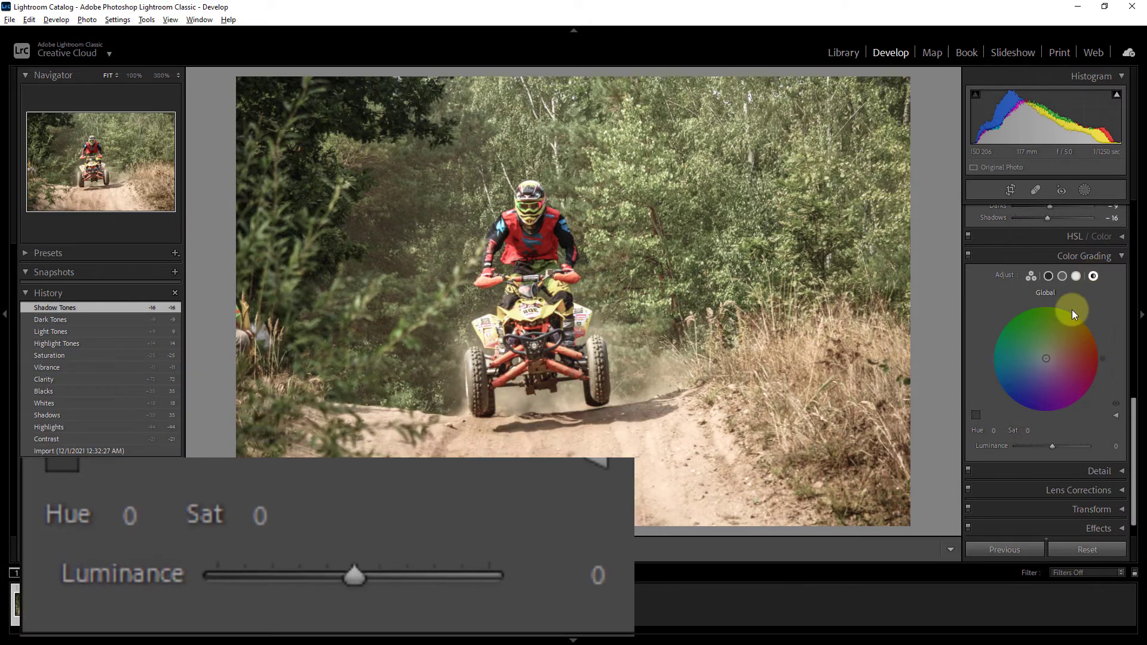
{"action": "left_click", "coordinate": [995, 431]}
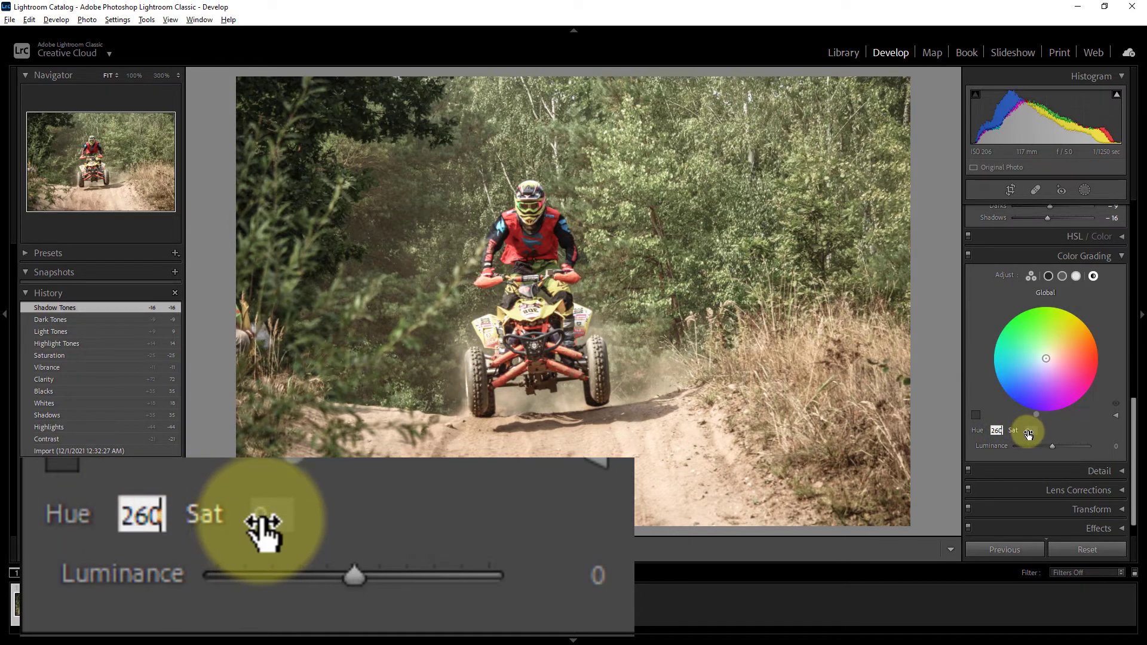
{"action": "left_click", "coordinate": [1027, 434]}
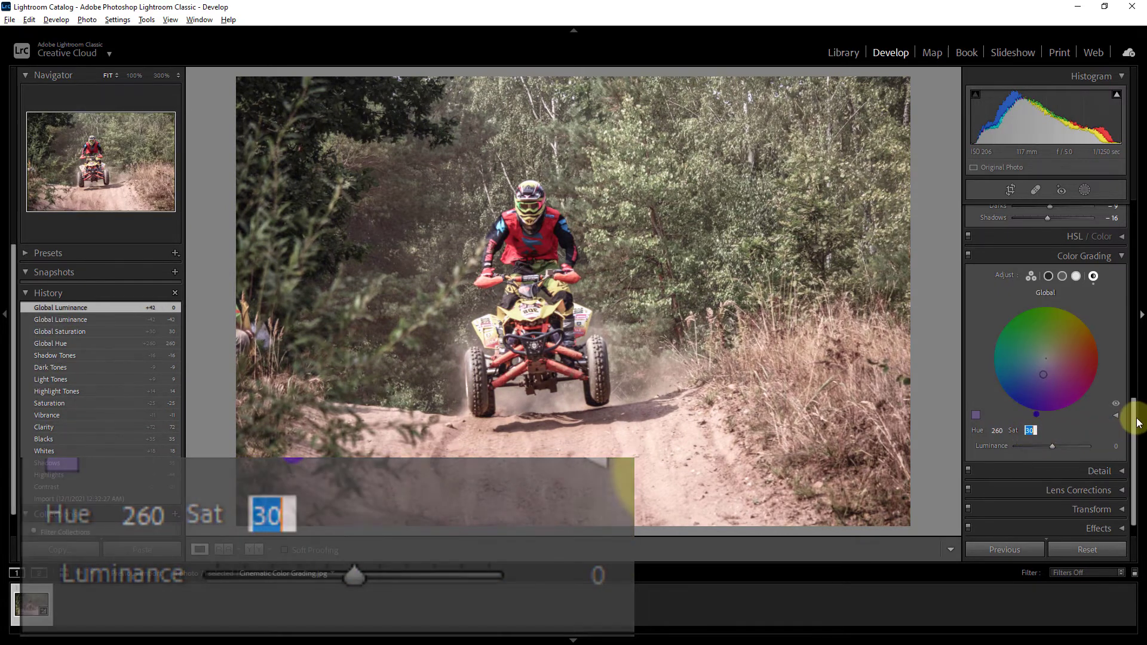
Add a post-crop vignette with an amount of −21 and switch to the before and after comparison of the photo.
{"action": "left_click_drag", "start_coordinate": [1135, 418], "coordinate": [1137, 492]}
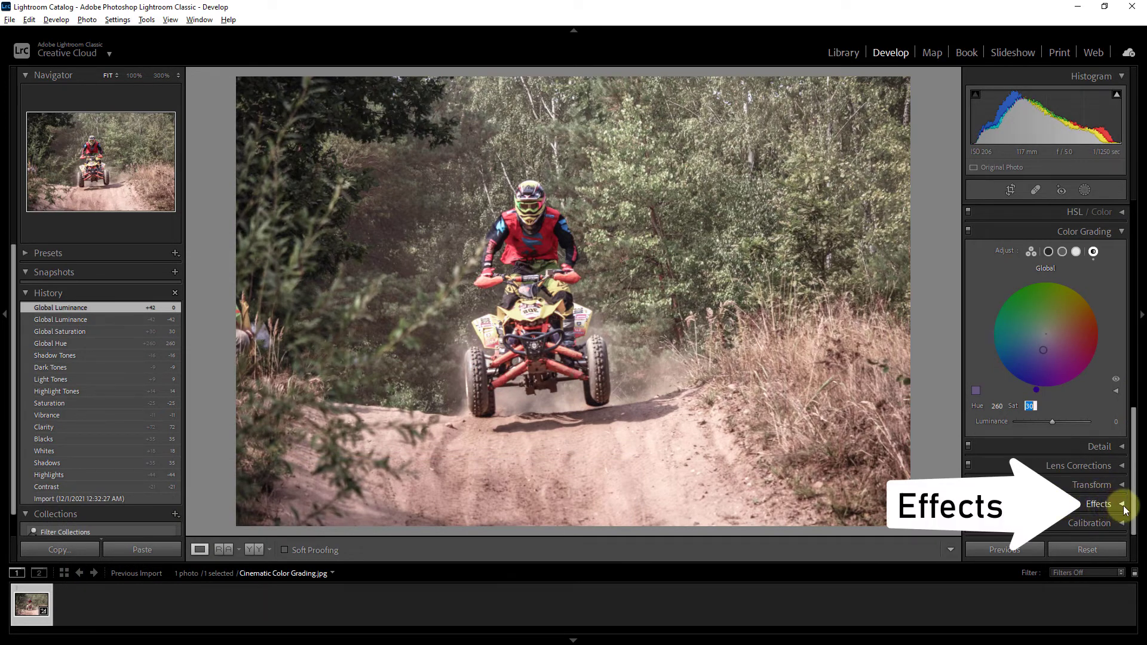
{"action": "left_click", "coordinate": [1123, 505]}
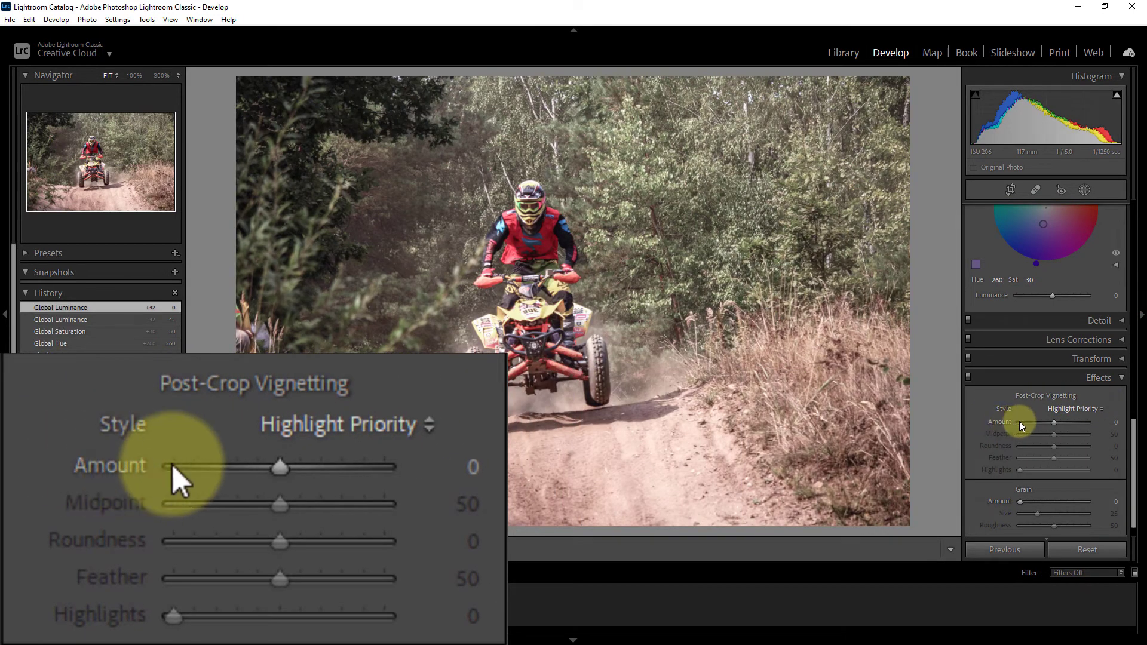
{"action": "left_click", "coordinate": [1055, 423]}
{"action": "left_click_drag", "start_coordinate": [1056, 425], "coordinate": [1047, 425]}
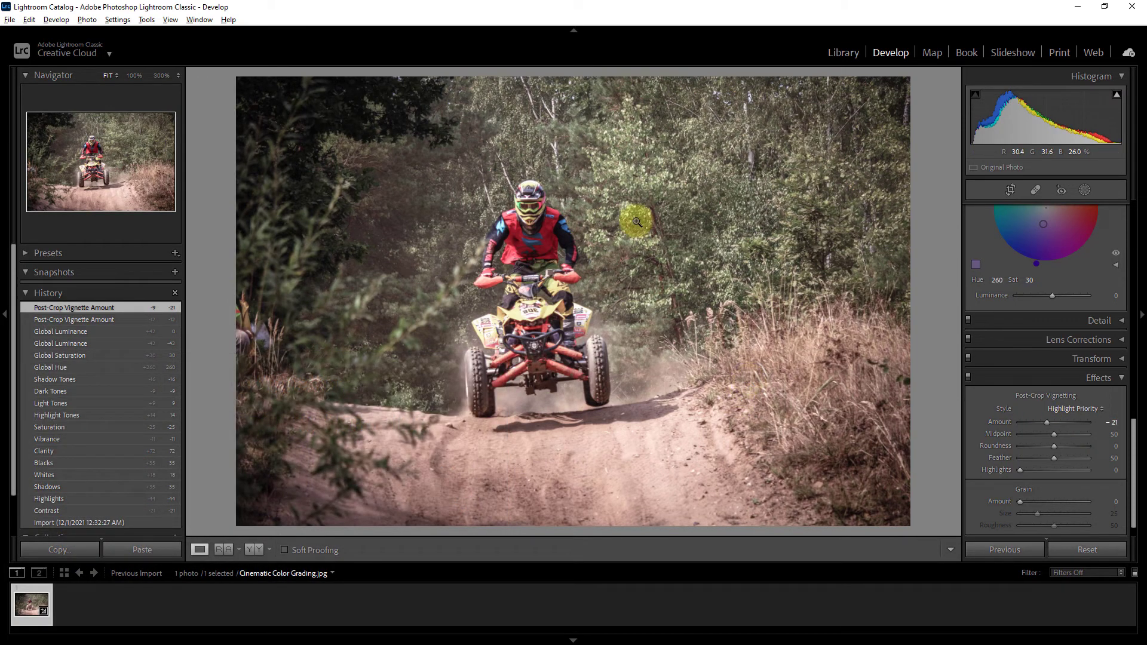
{"action": "left_click", "coordinate": [255, 550]}
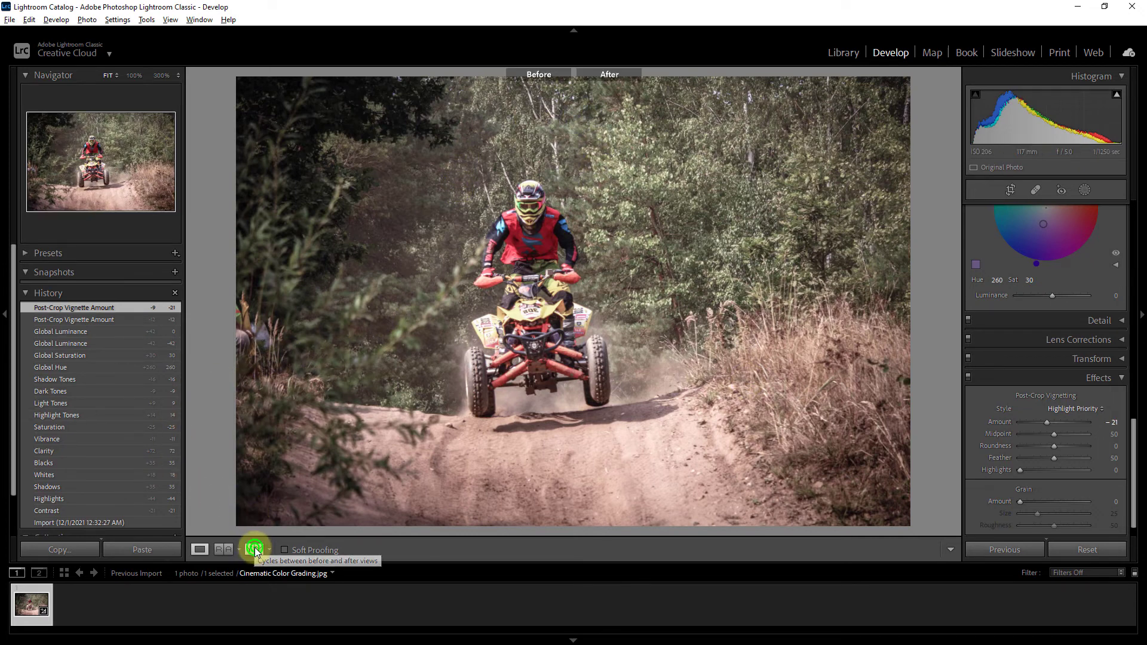